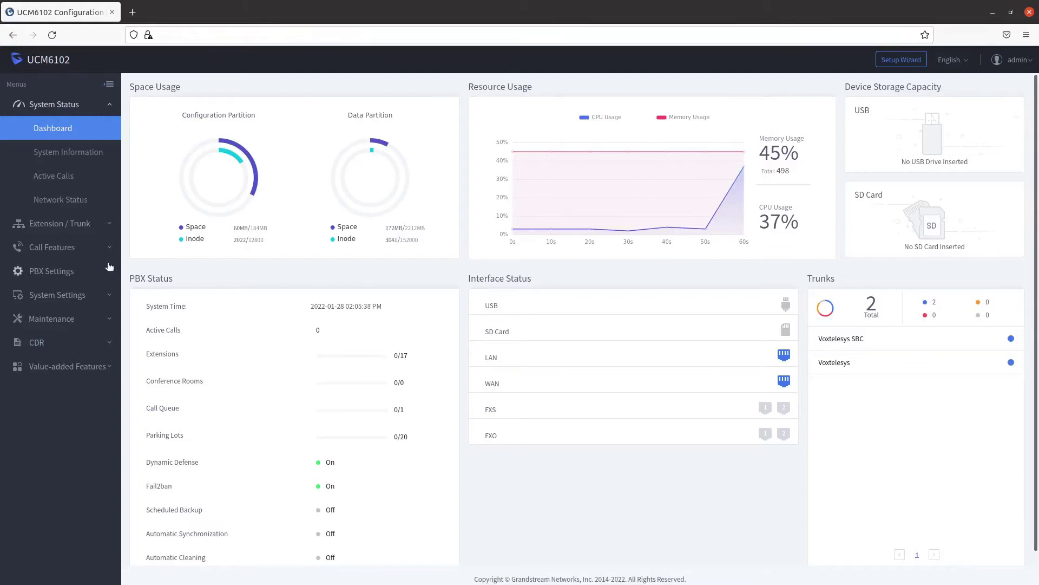
Show the Call Queue list under Call Features, currently holding only Sales 6500
{"action": "left_click", "coordinate": [89, 249]}
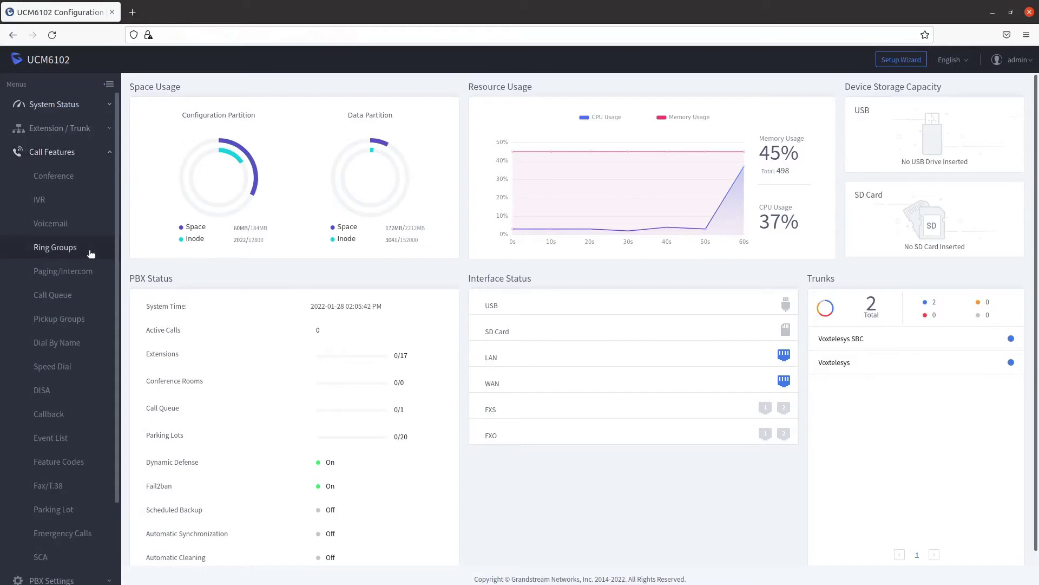
{"action": "left_click", "coordinate": [87, 298]}
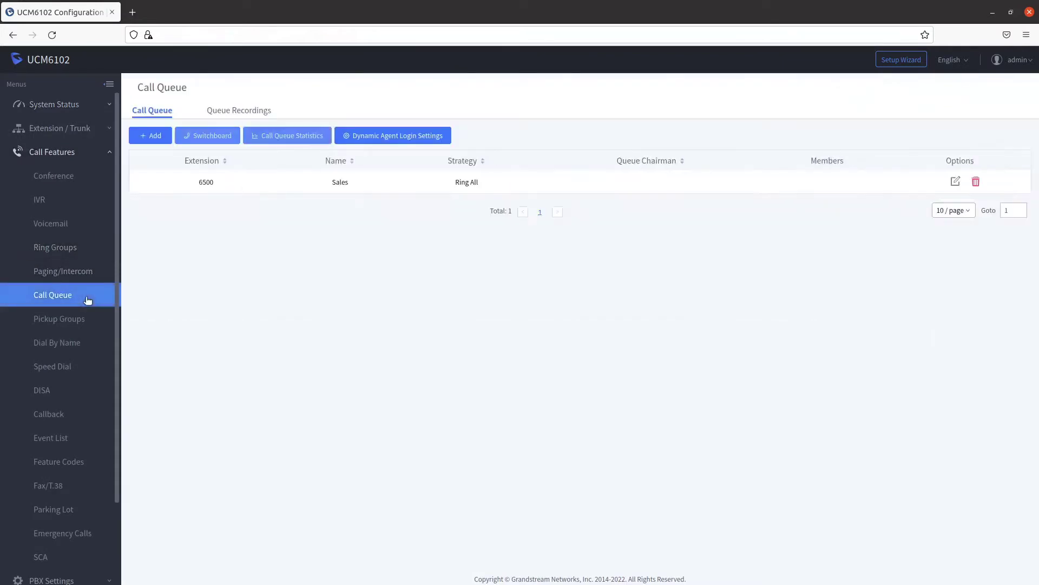
Start a new queue with extension 6501, name Marketing and Ring All strategy
{"action": "left_click", "coordinate": [152, 137]}
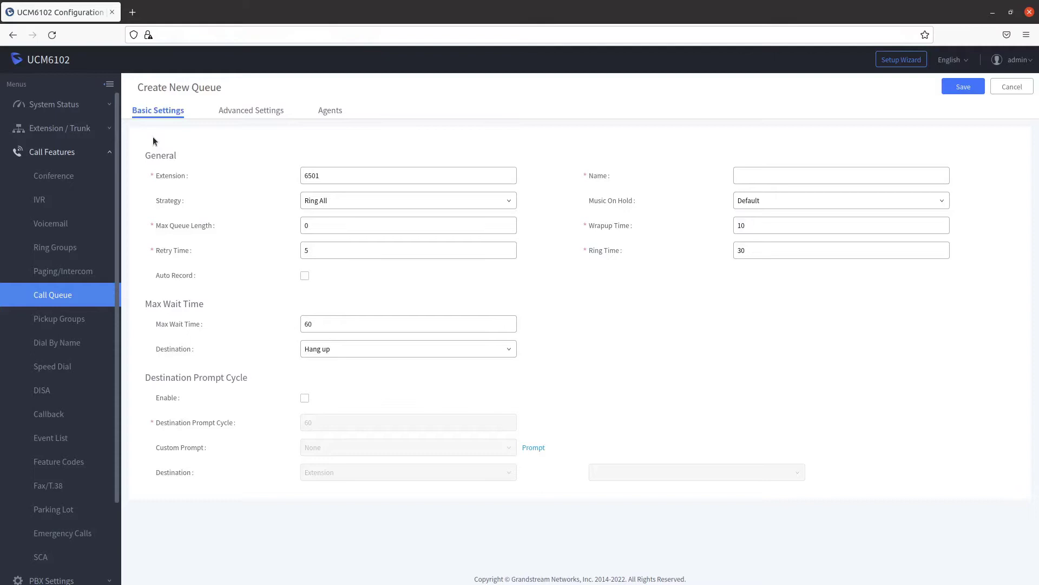
{"action": "left_click", "coordinate": [328, 176]}
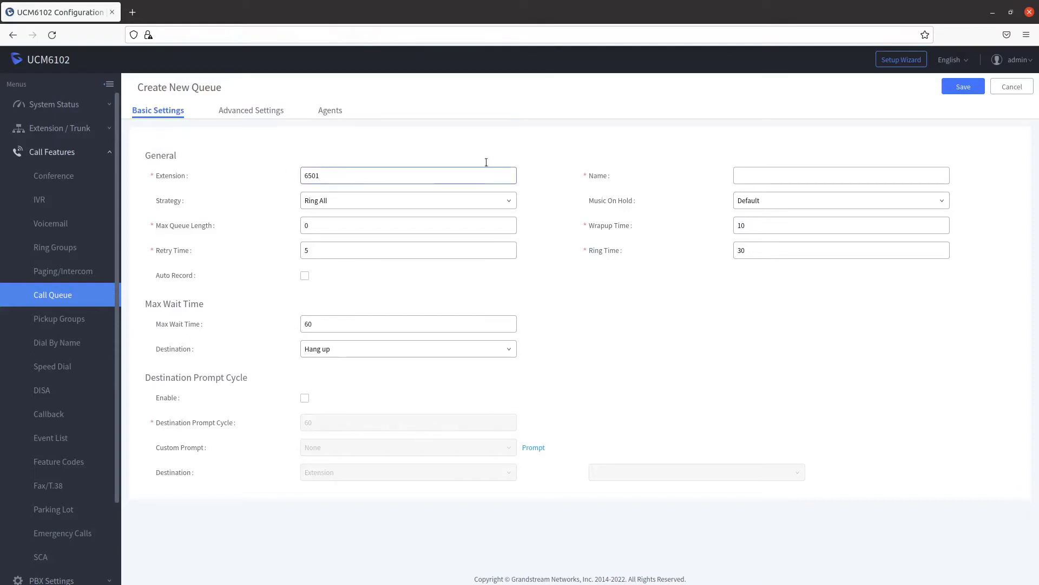
{"action": "left_click", "coordinate": [742, 176]}
{"action": "type", "text": "Marketing"}
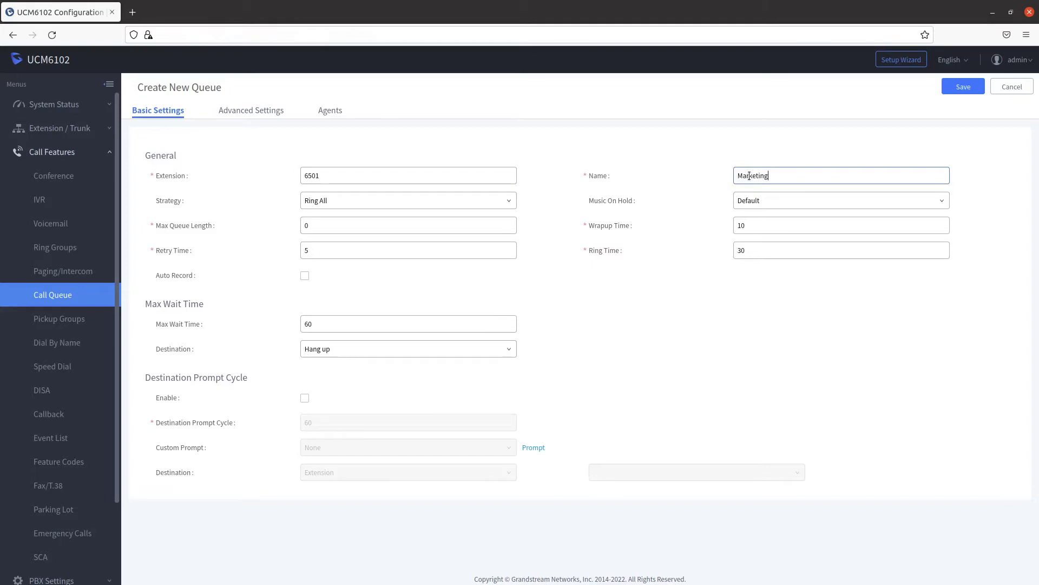
{"action": "left_click", "coordinate": [507, 200]}
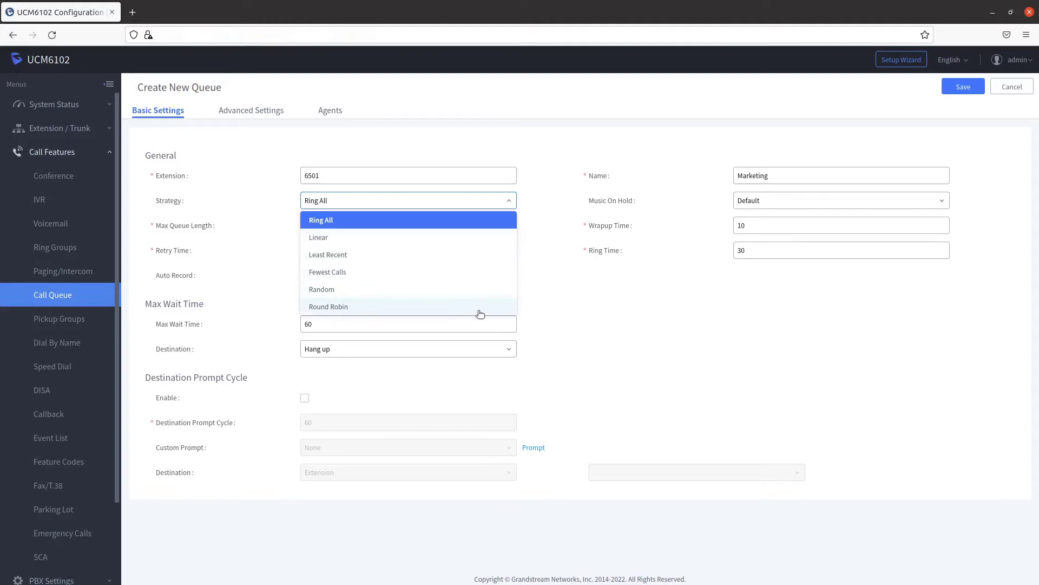
{"action": "left_click", "coordinate": [461, 219]}
Keep the default max wait time with Hang up as the timeout destination
{"action": "left_click", "coordinate": [422, 323]}
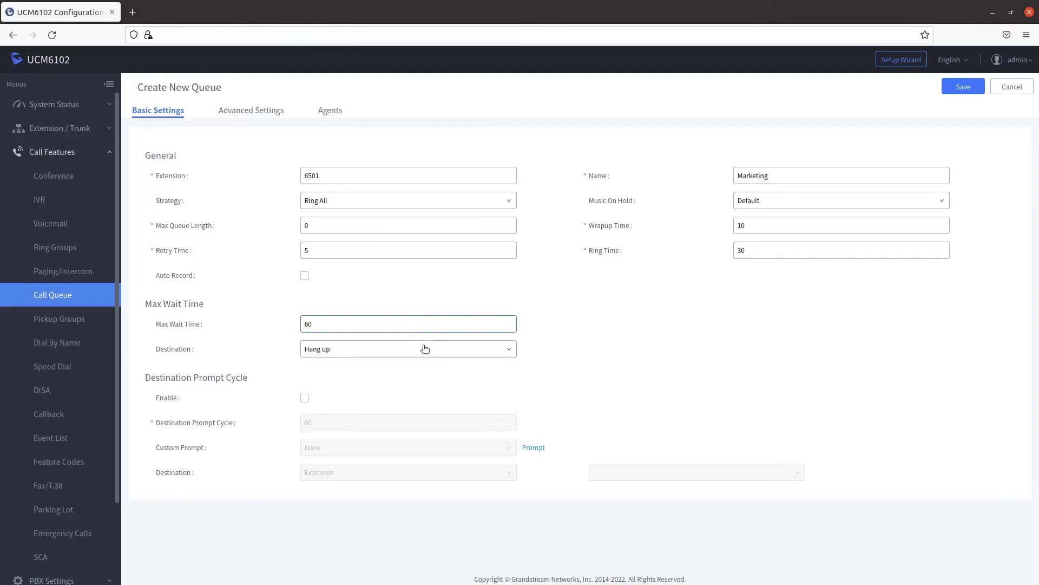
{"action": "left_click", "coordinate": [424, 349]}
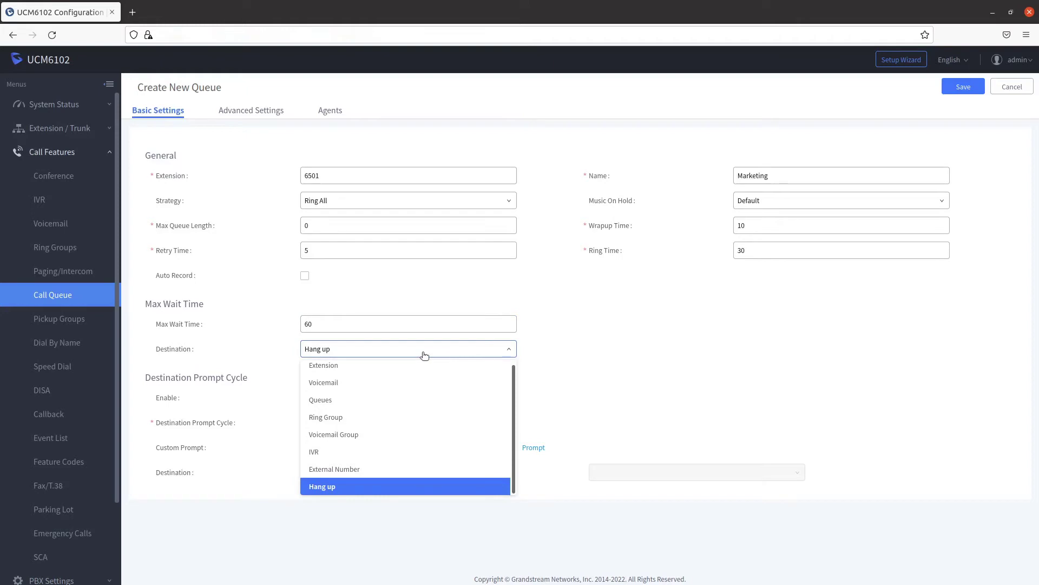
{"action": "left_click", "coordinate": [424, 355]}
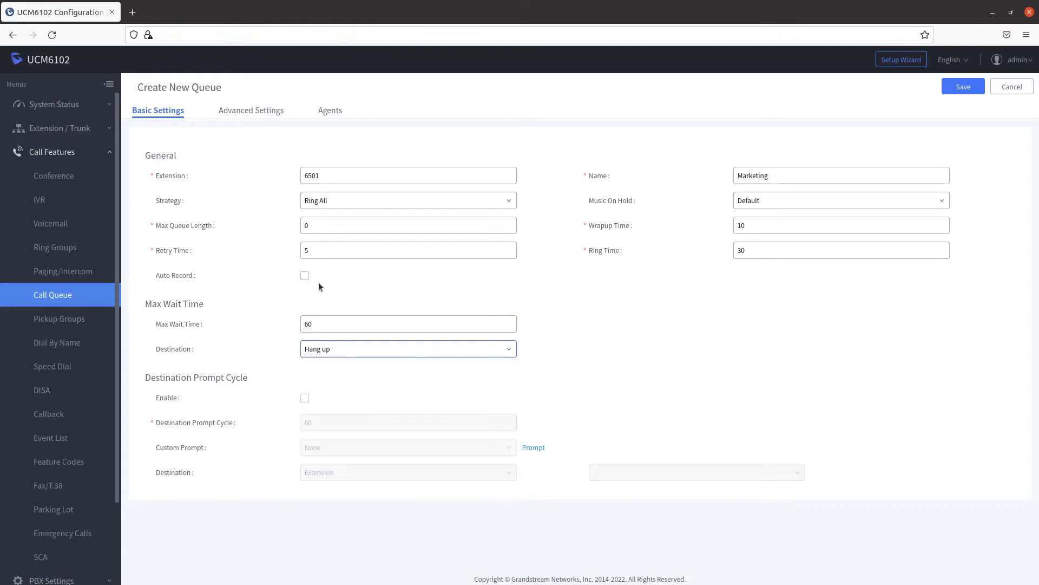
{"action": "left_click", "coordinate": [259, 112]}
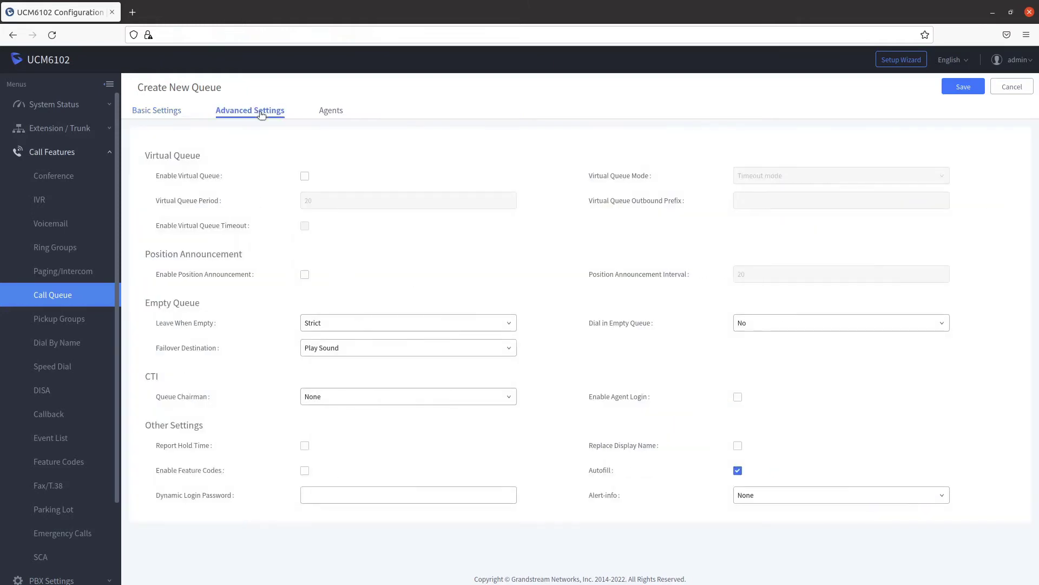
Assign agents 1000 and 1001 to the queue and save it
{"action": "left_click", "coordinate": [325, 110]}
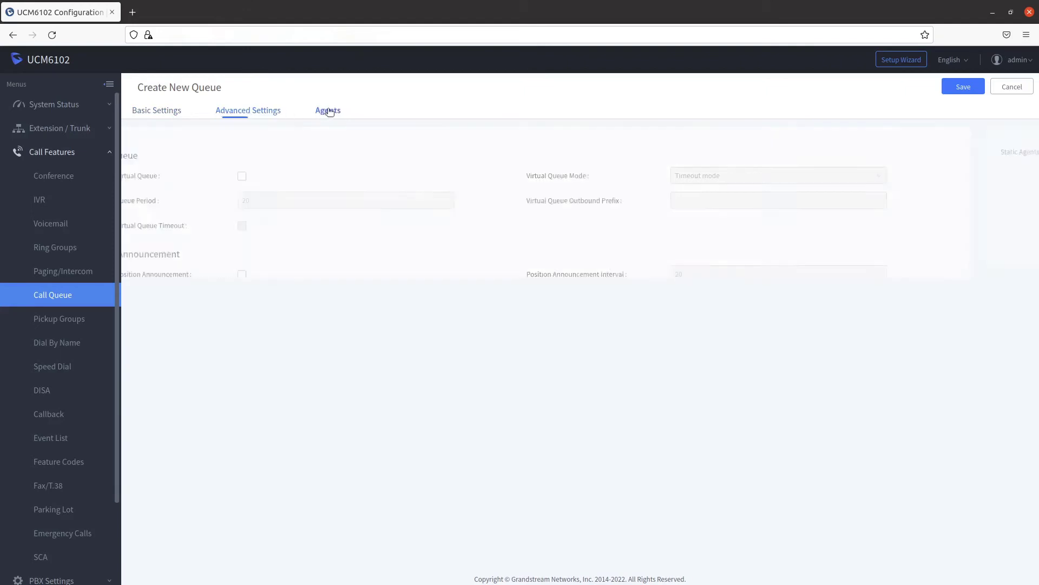
{"action": "left_click", "coordinate": [305, 189]}
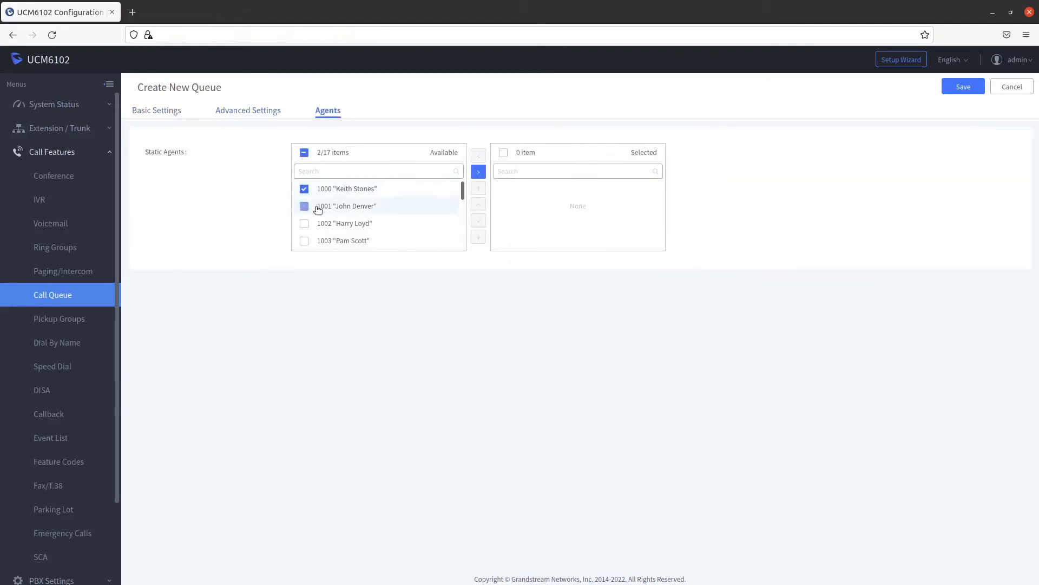
{"action": "left_click", "coordinate": [480, 172]}
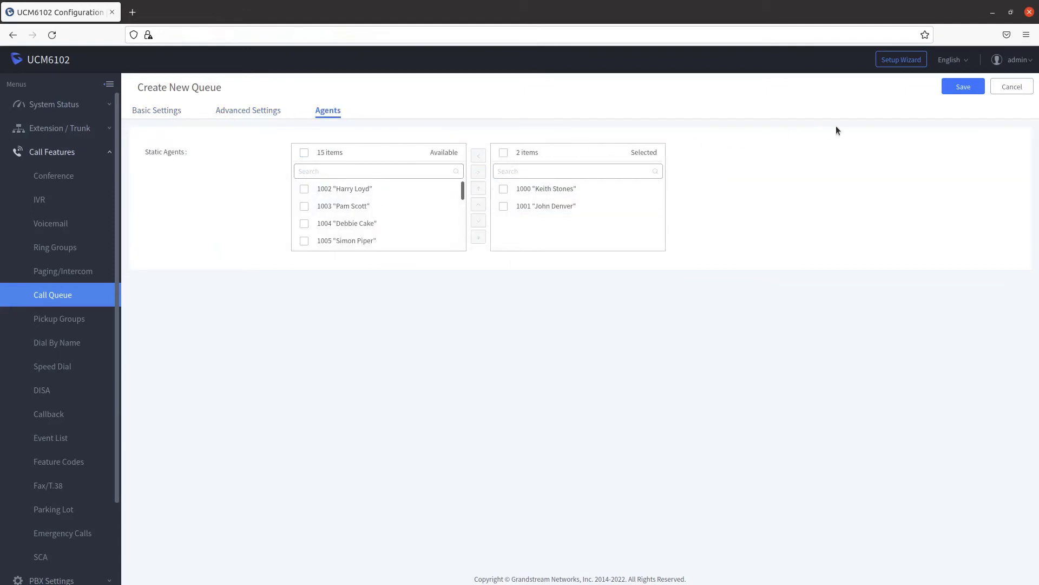
{"action": "left_click", "coordinate": [963, 87]}
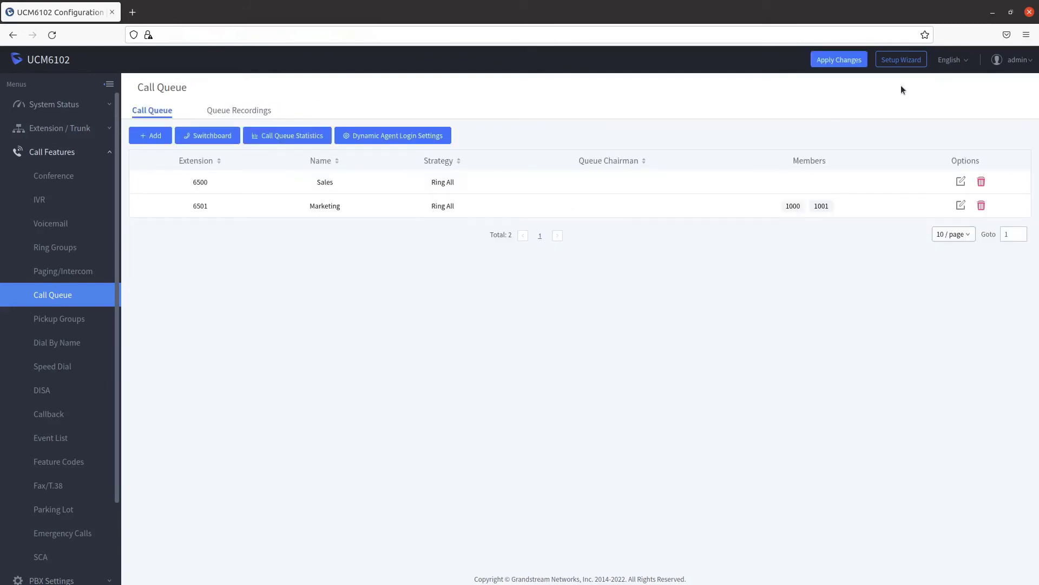
Apply the pending changes so Sales and Marketing appear in the Switchboard
{"action": "left_click", "coordinate": [841, 60]}
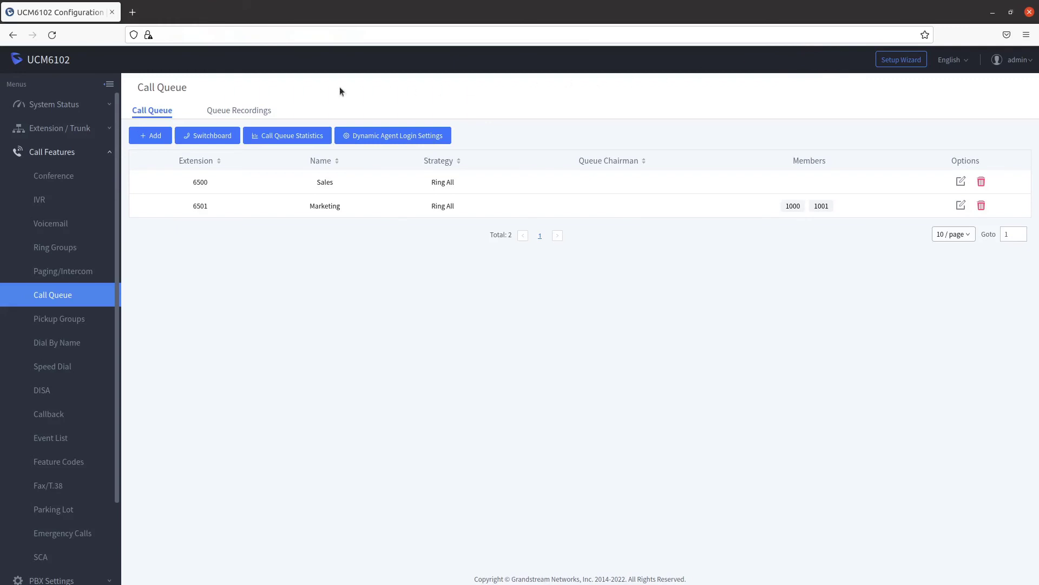
{"action": "left_click", "coordinate": [209, 137]}
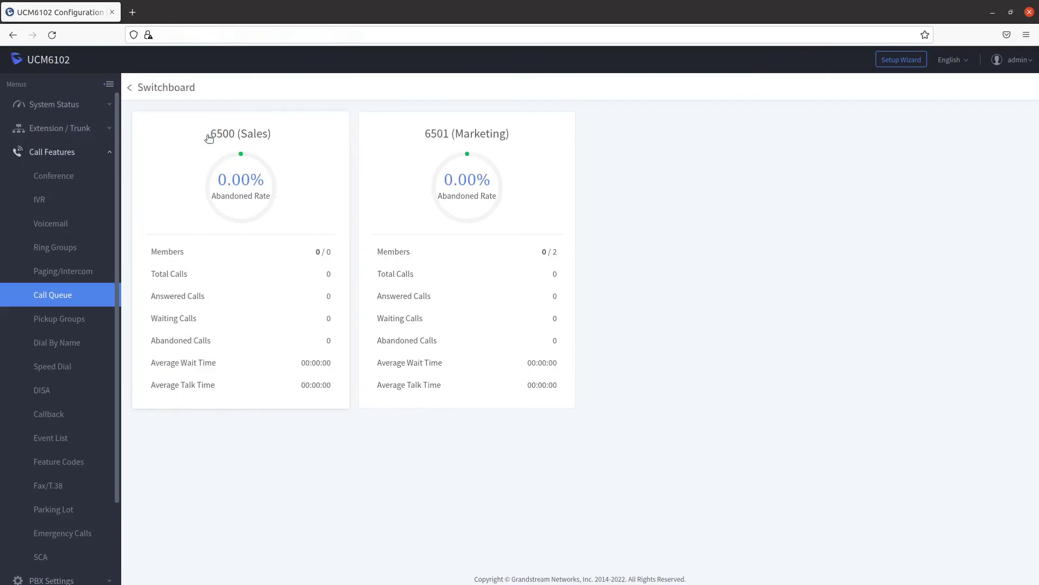